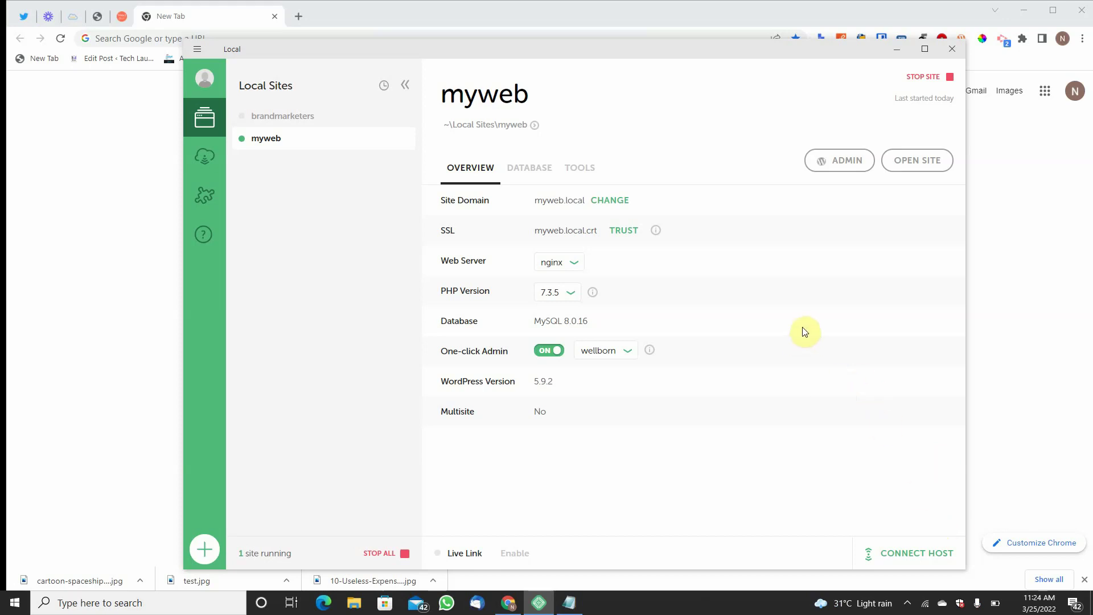
Launch the myweb site's WordPress admin dashboard from Local's ADMIN button
{"action": "left_click", "coordinate": [853, 161]}
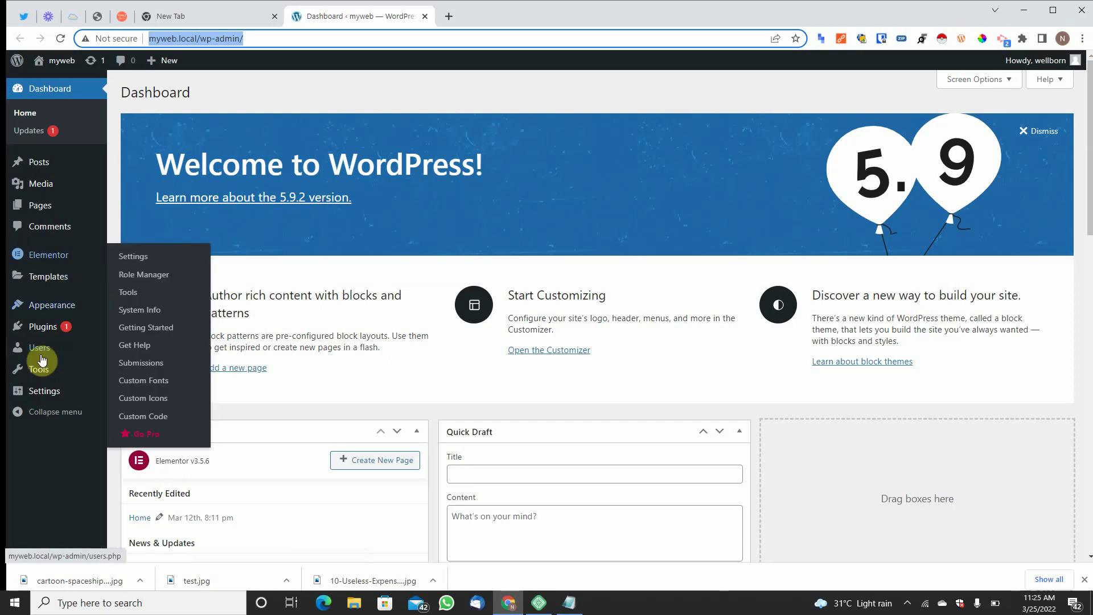
{"action": "mouse_move", "coordinate": [44, 390]}
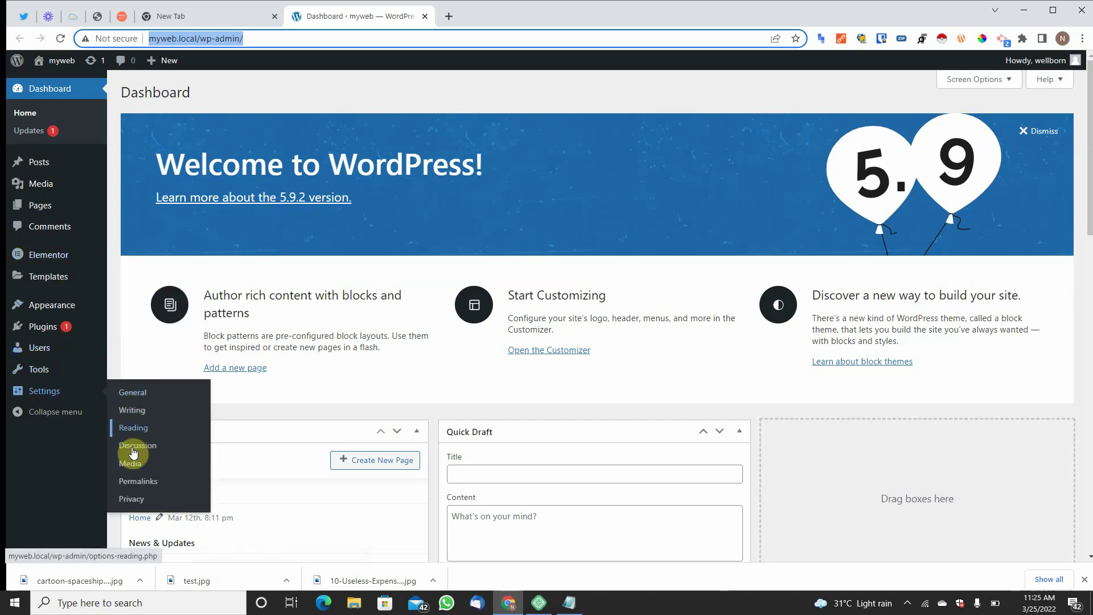
Disable 'Organize my uploads into month- and year-based folders' in Settings > Media and save
{"action": "left_click", "coordinate": [132, 464]}
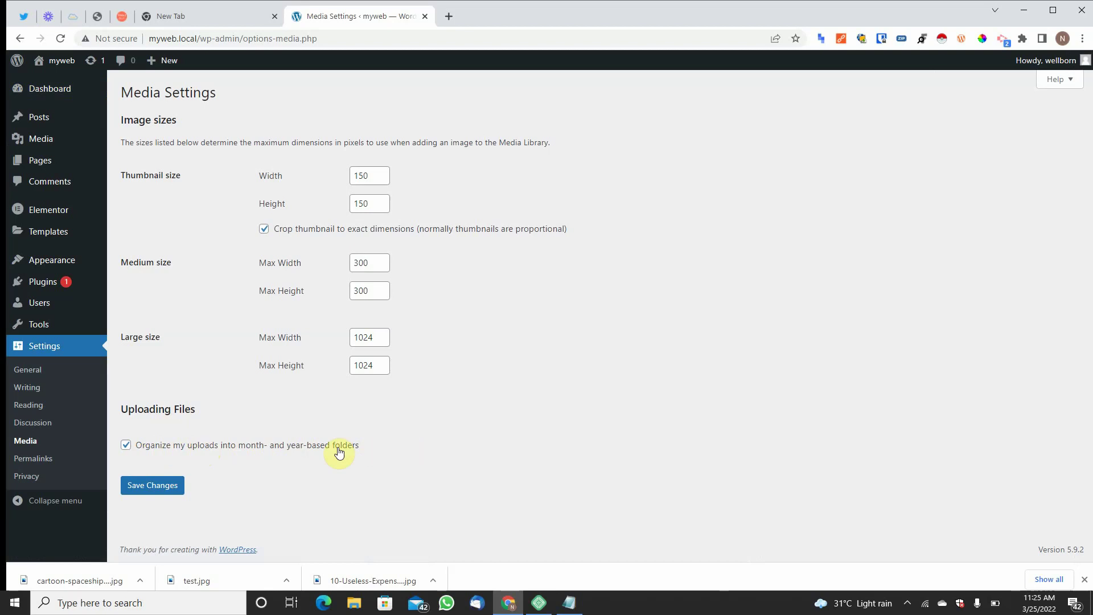
{"action": "left_click", "coordinate": [127, 445]}
{"action": "left_click", "coordinate": [168, 485]}
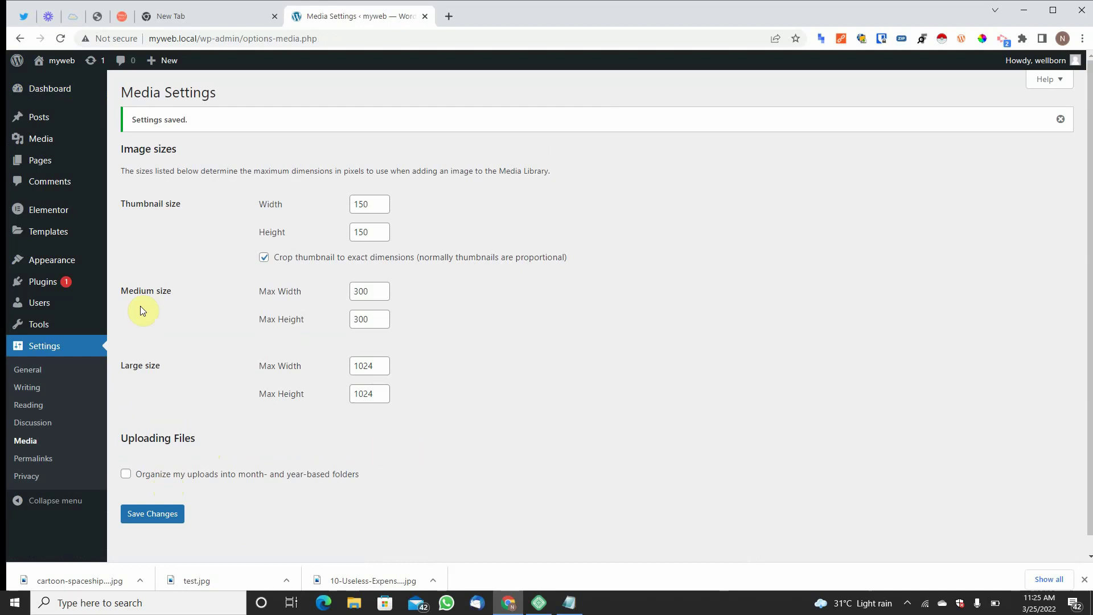
{"action": "mouse_move", "coordinate": [40, 138]}
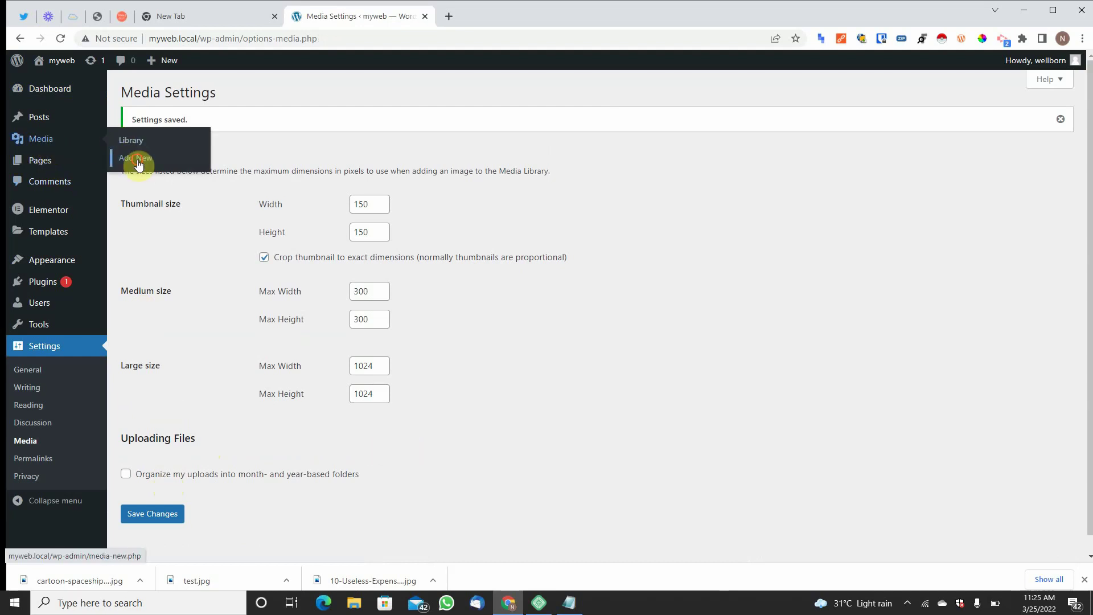
Upload test.jpg from Downloads as new media and copy its file URL to the clipboard
{"action": "left_click", "coordinate": [136, 158]}
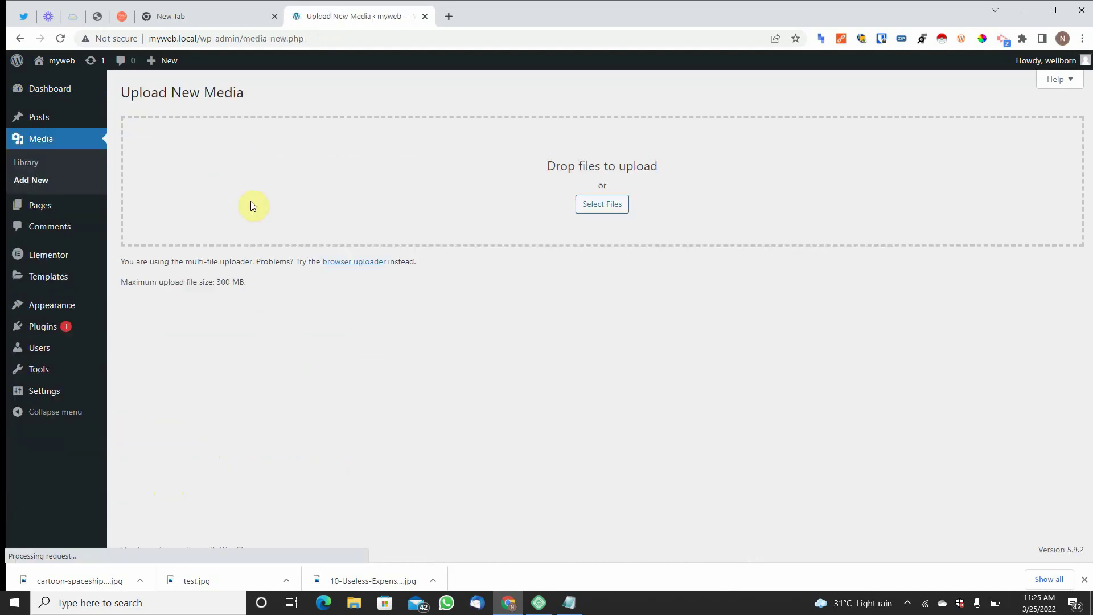
{"action": "left_click", "coordinate": [603, 205]}
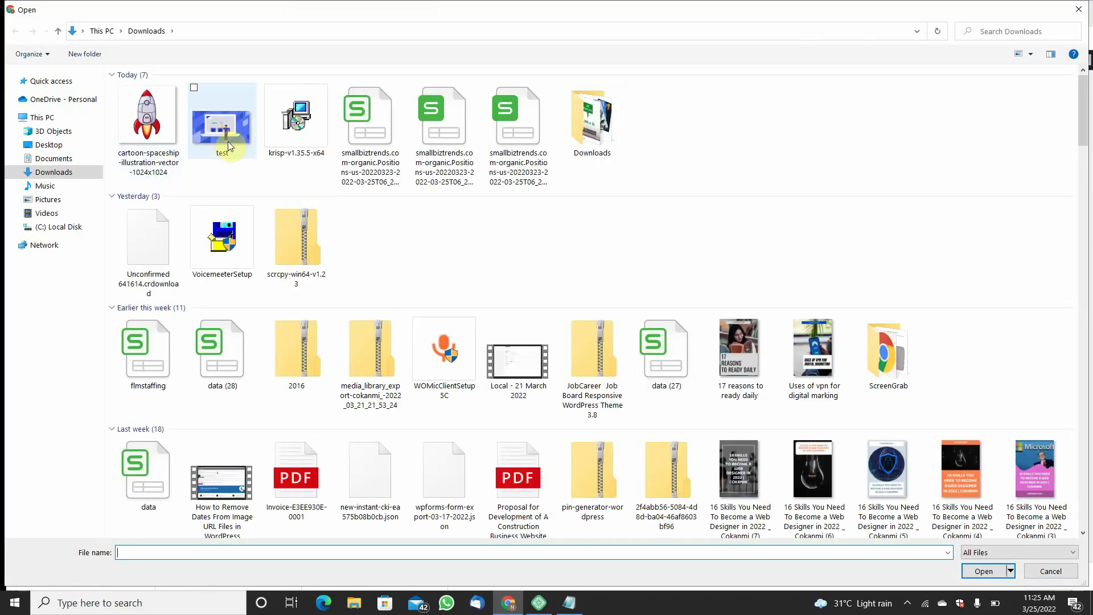
{"action": "left_click", "coordinate": [222, 128]}
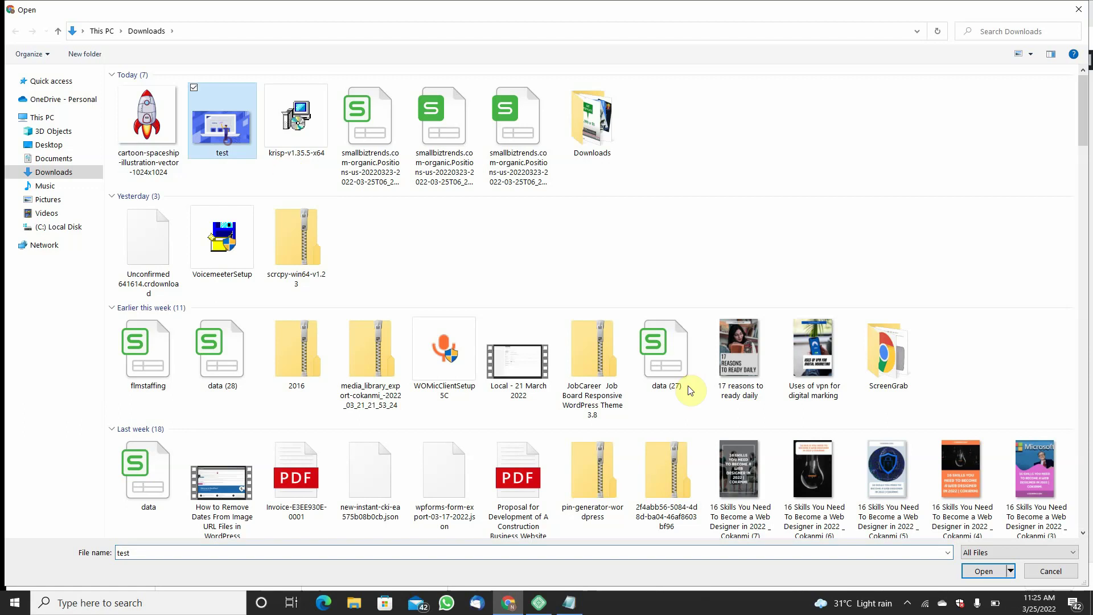
{"action": "left_click", "coordinate": [991, 571]}
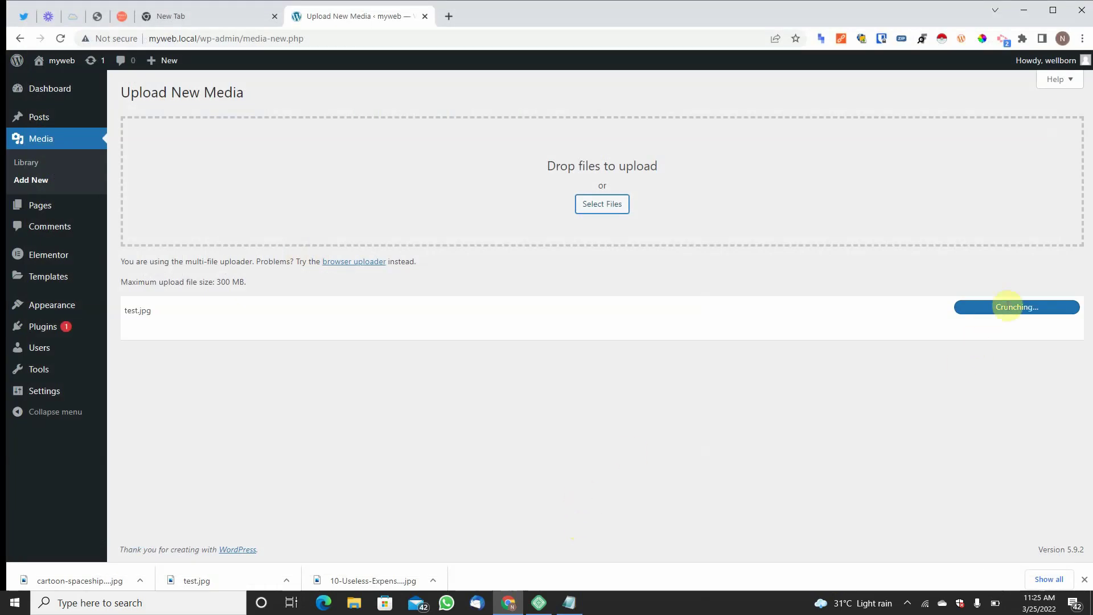
{"action": "left_click", "coordinate": [1016, 318]}
{"action": "left_click", "coordinate": [569, 604]}
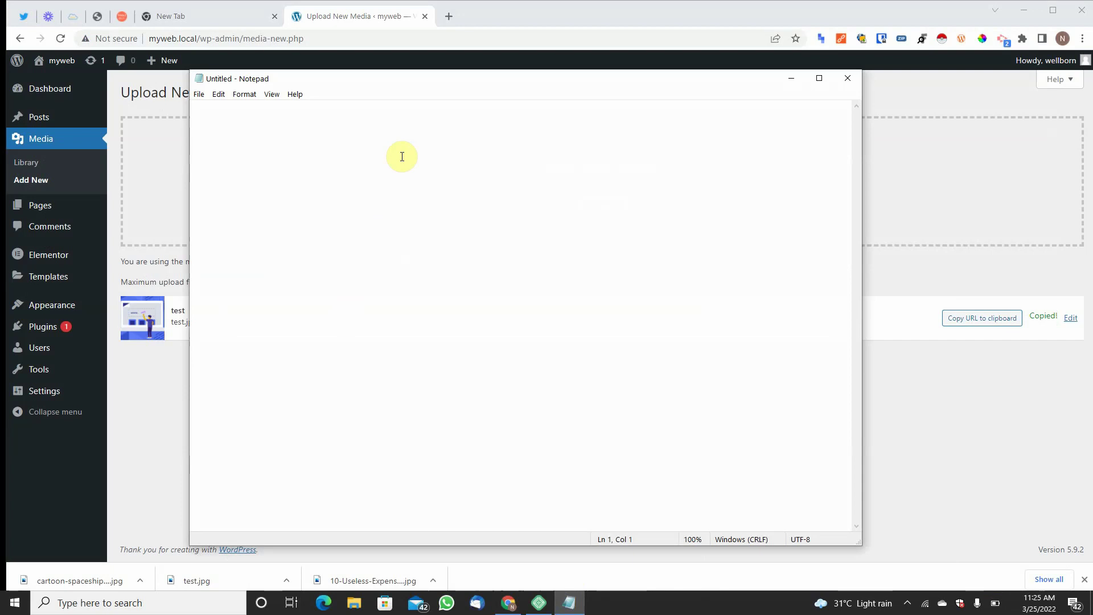
Paste the test.jpg upload URL into Notepad and return to the WordPress media library
{"action": "type", "text": "http://myweb.local/wp-content/uploads/test.jpg"}
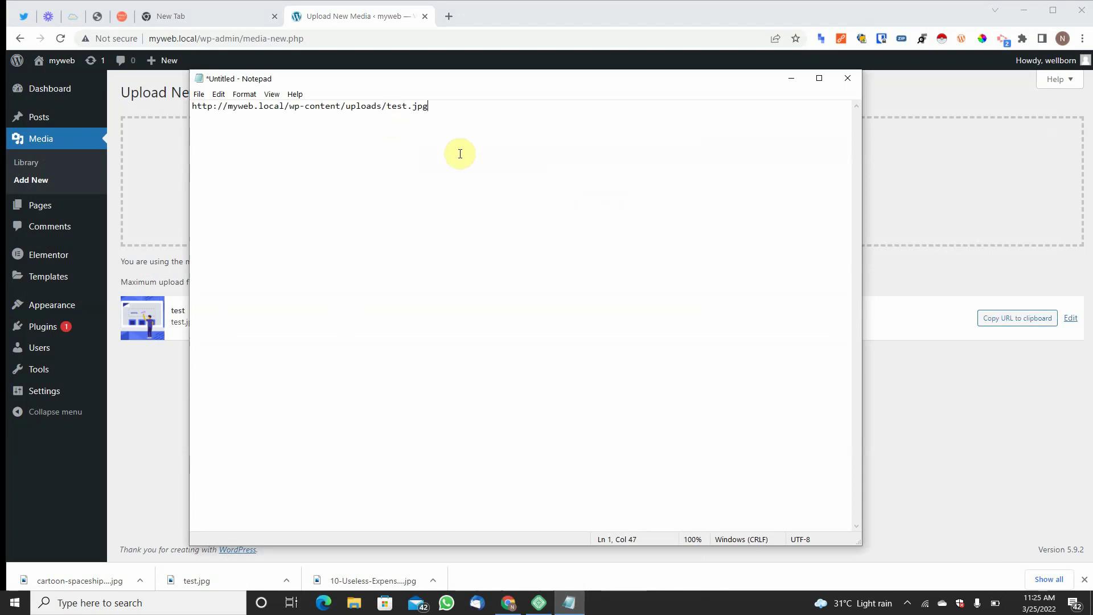
{"action": "left_click", "coordinate": [156, 410]}
{"action": "left_click", "coordinate": [35, 162]}
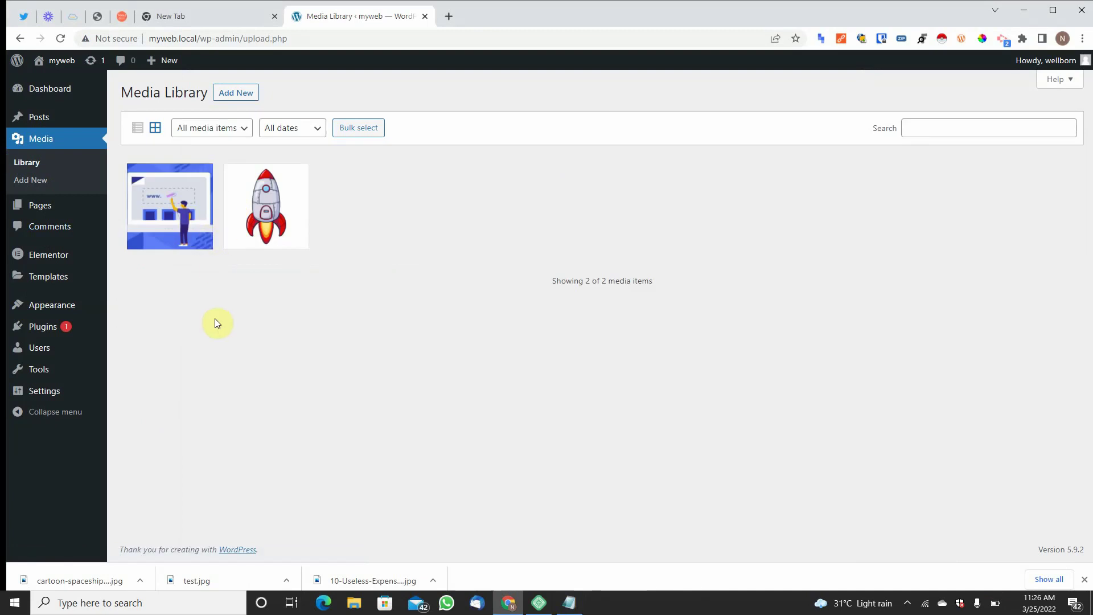
Copy the rocket image's dated file URL from its attachment details and return to Notepad
{"action": "left_click", "coordinate": [273, 222]}
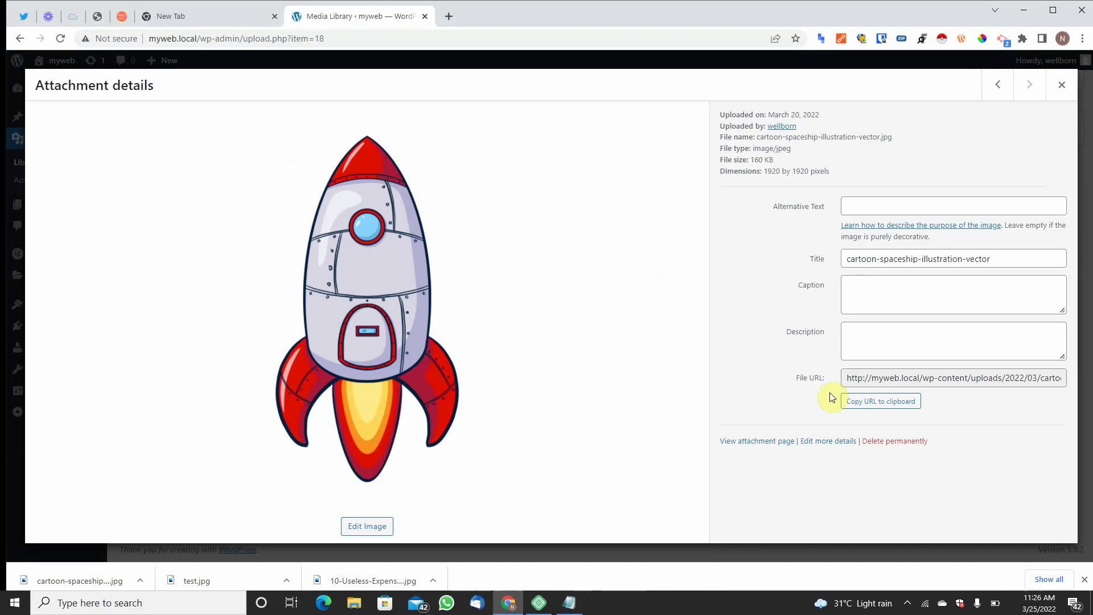
{"action": "left_click", "coordinate": [912, 405]}
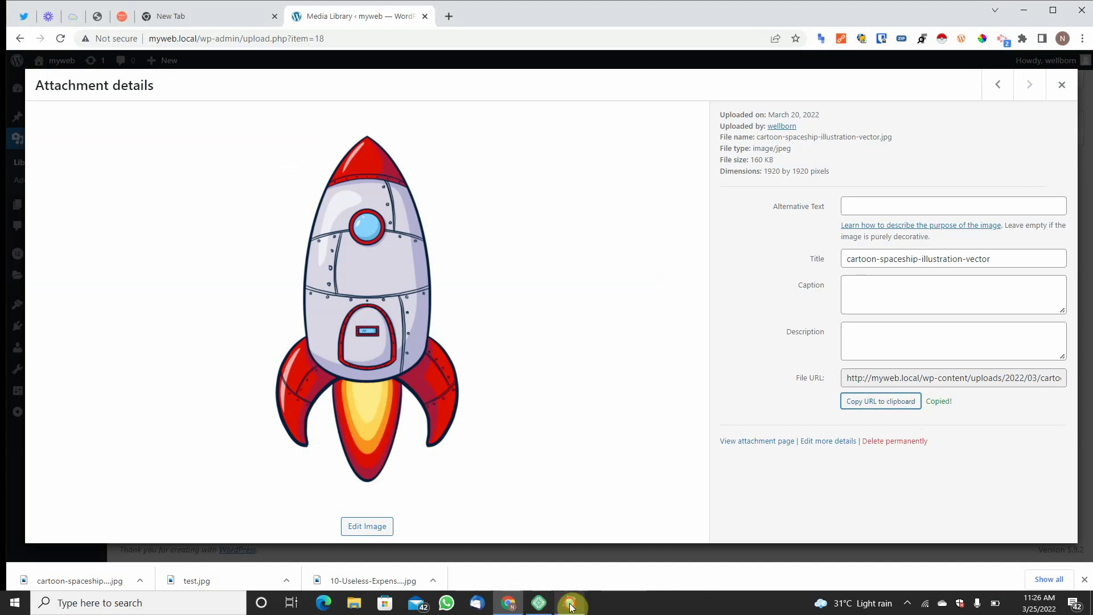
{"action": "left_click", "coordinate": [570, 602]}
Paste the rocket image URL above the test.jpg URL, separated by a blank line
{"action": "left_click", "coordinate": [191, 104]}
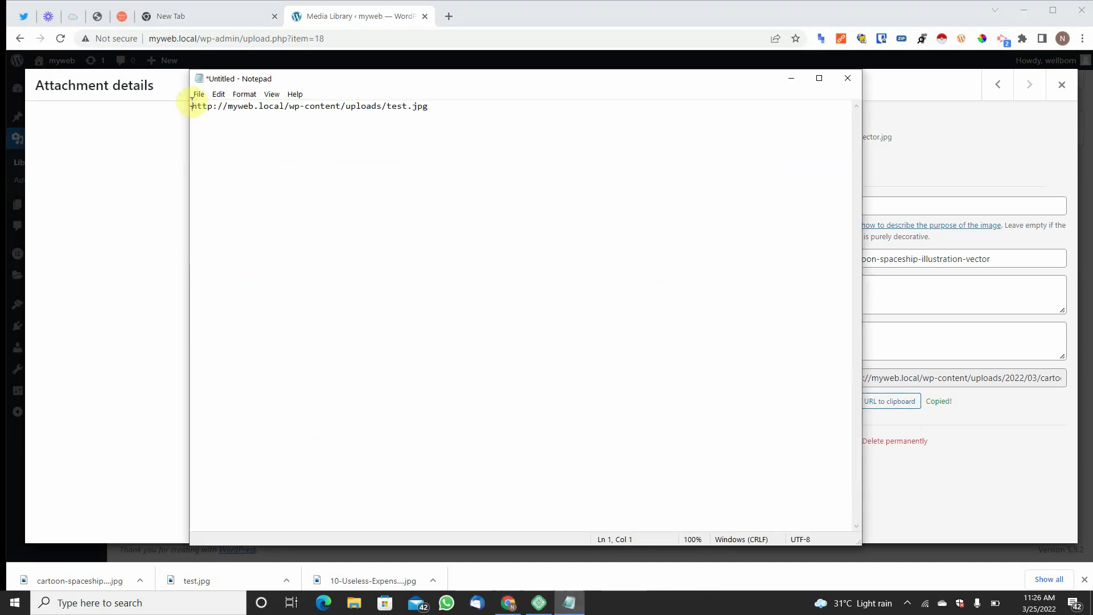
{"action": "type", "text": "http://myweb.local/wp-content/uploads/2022/03/cartoon-spaceship-illustration-vector.jpg"}
{"action": "key", "text": "Return"}
{"action": "key", "text": "Return"}
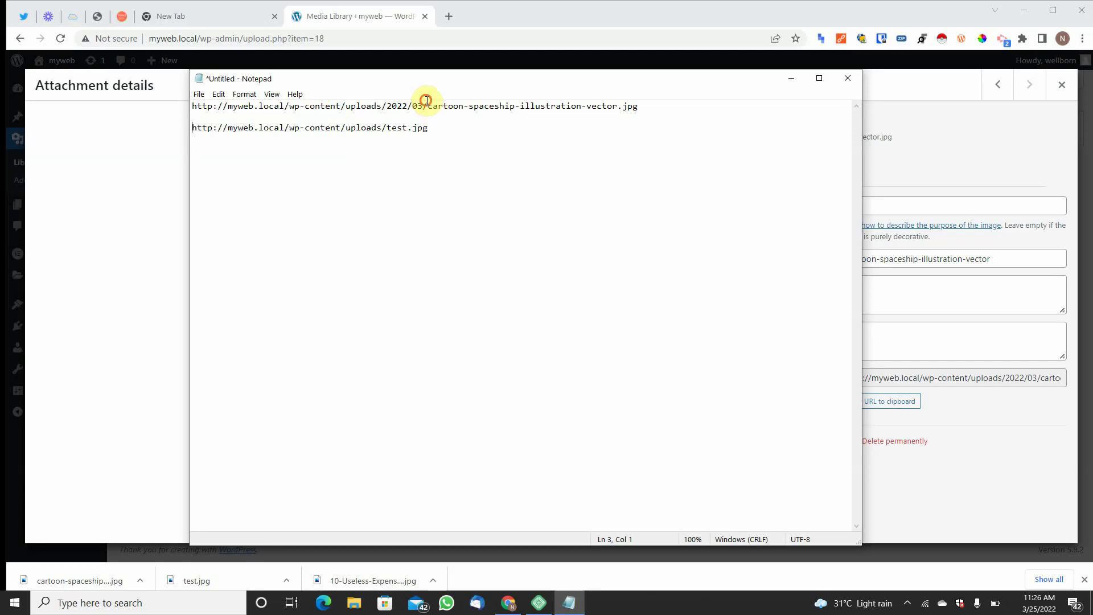
Highlight the 2022/03/ folders in the rocket URL, then the undated test.jpg URL, for comparison
{"action": "left_click_drag", "start_coordinate": [427, 104], "coordinate": [387, 103]}
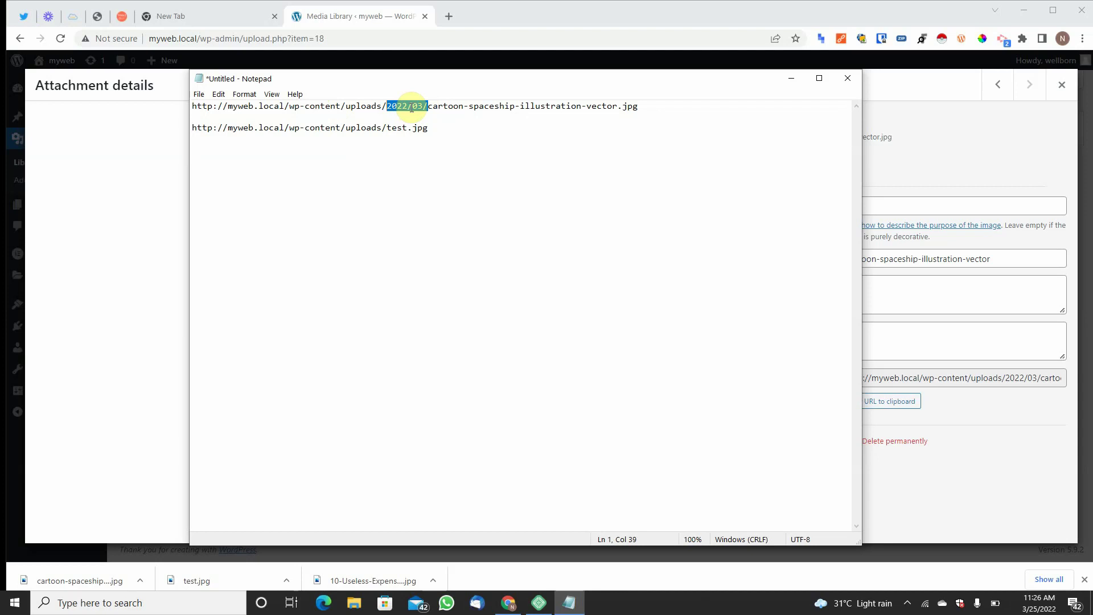
{"action": "left_click", "coordinate": [446, 128]}
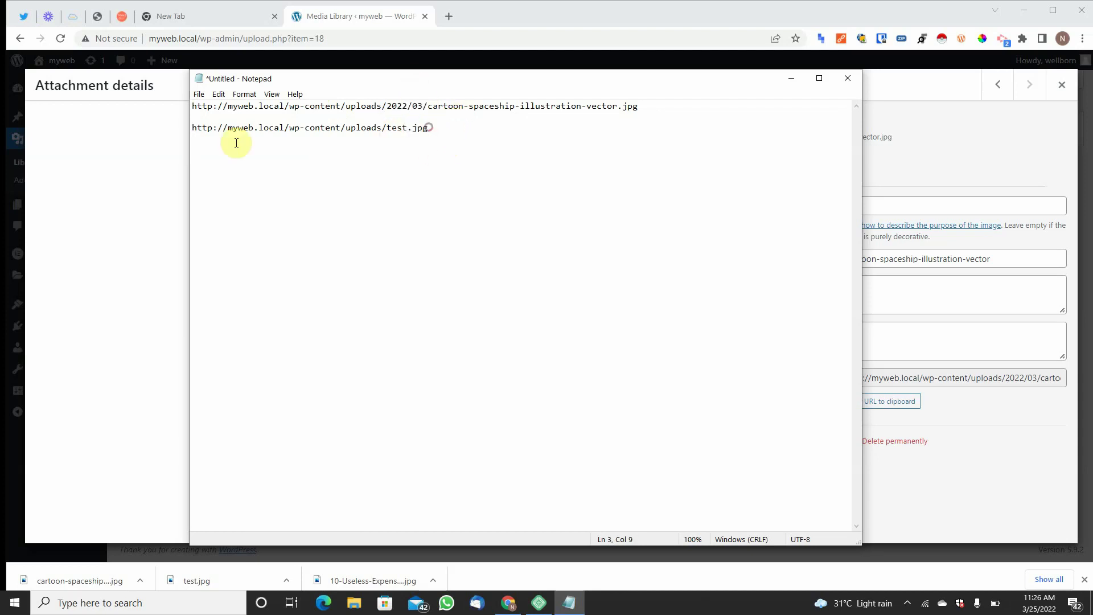
{"action": "left_click", "coordinate": [197, 131], "text": "shift"}
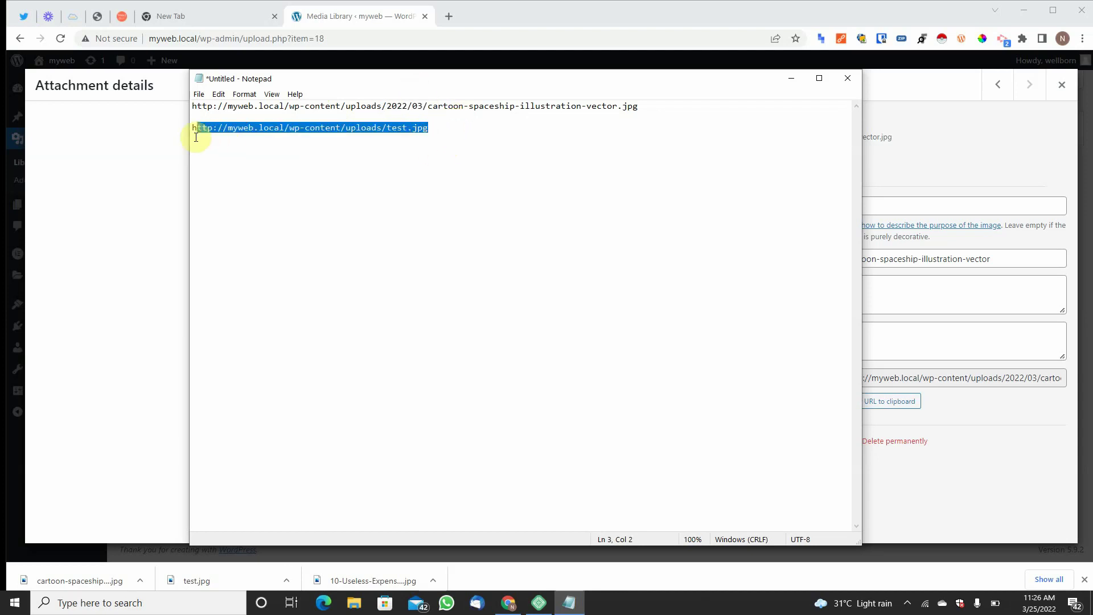
{"action": "left_click", "coordinate": [131, 211]}
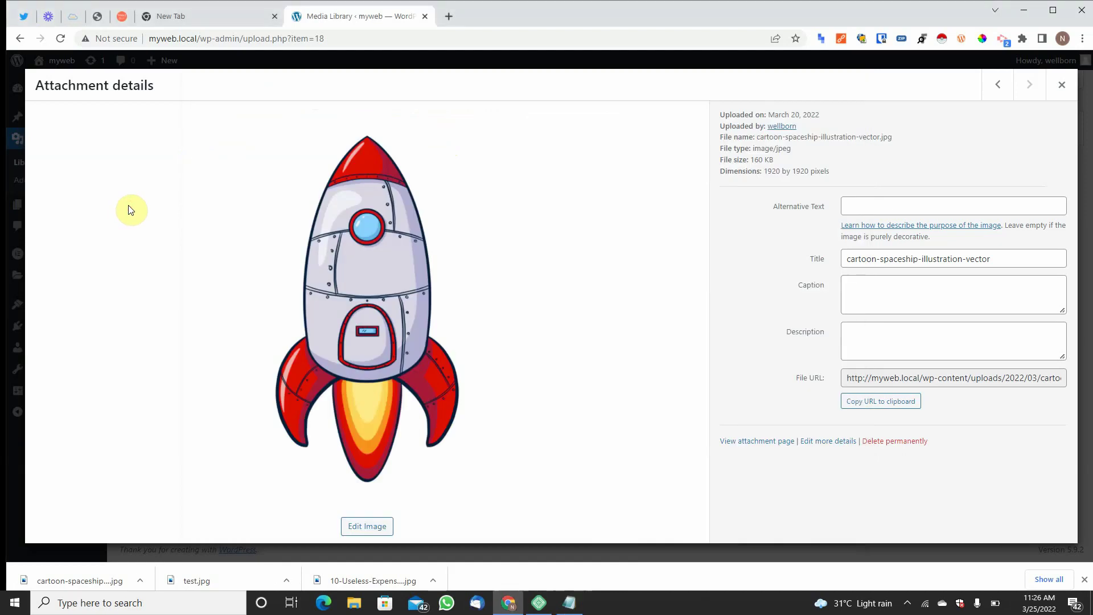